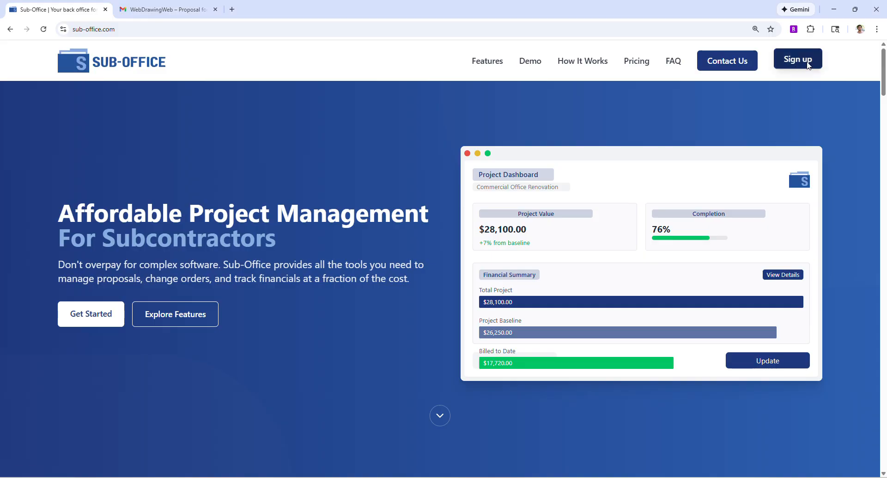
Step: Go to the Sub-Office sign-up page, view the registration form and return to the login form
click(808, 66)
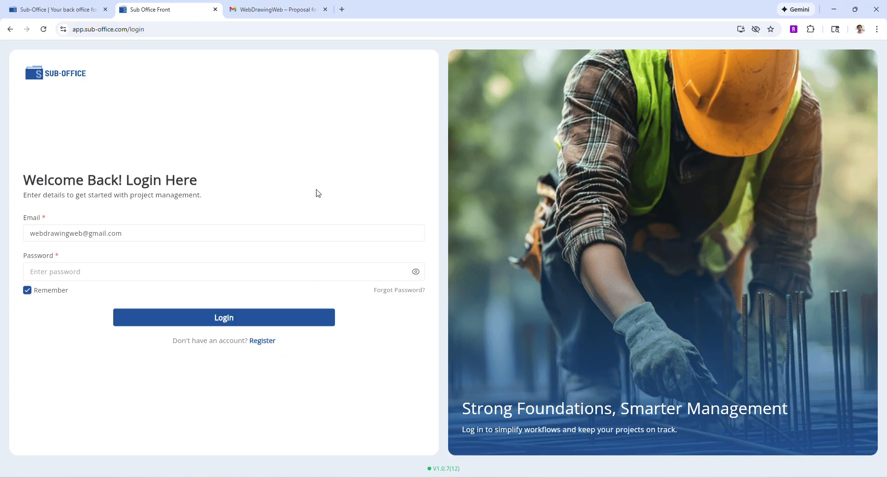
click(262, 340)
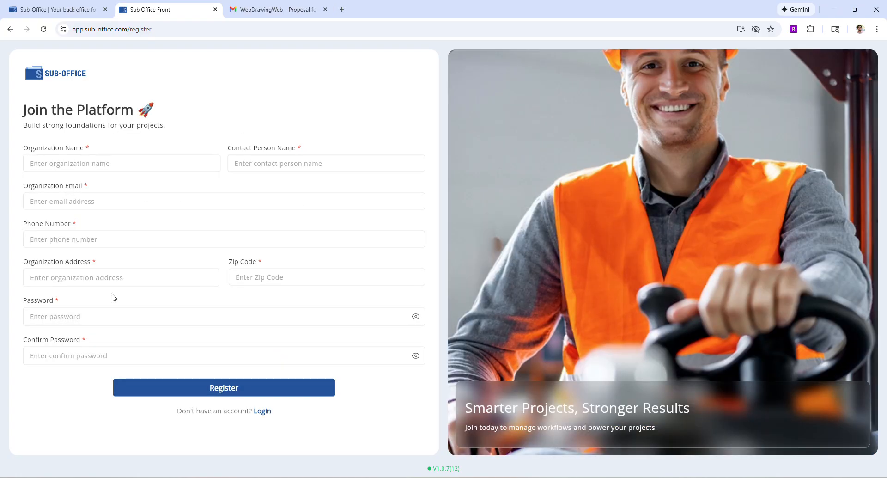
click(267, 410)
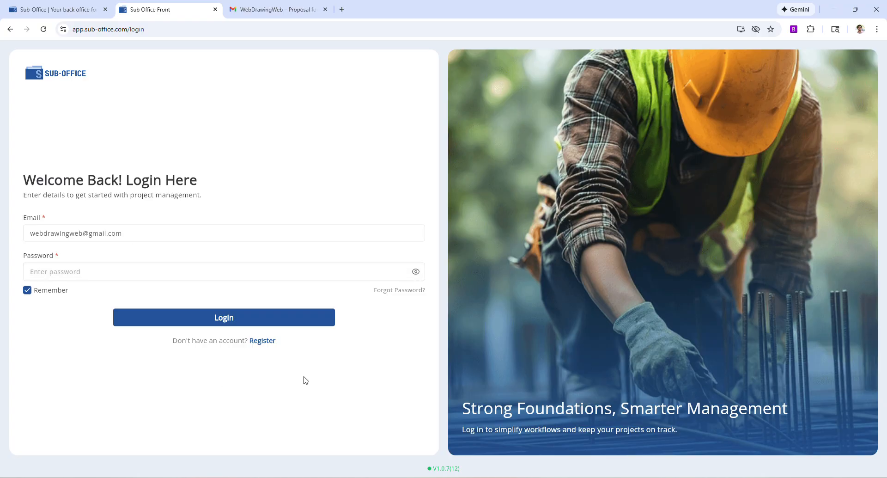
Step: Enter the account password and log in to the organization's account
click(86, 274)
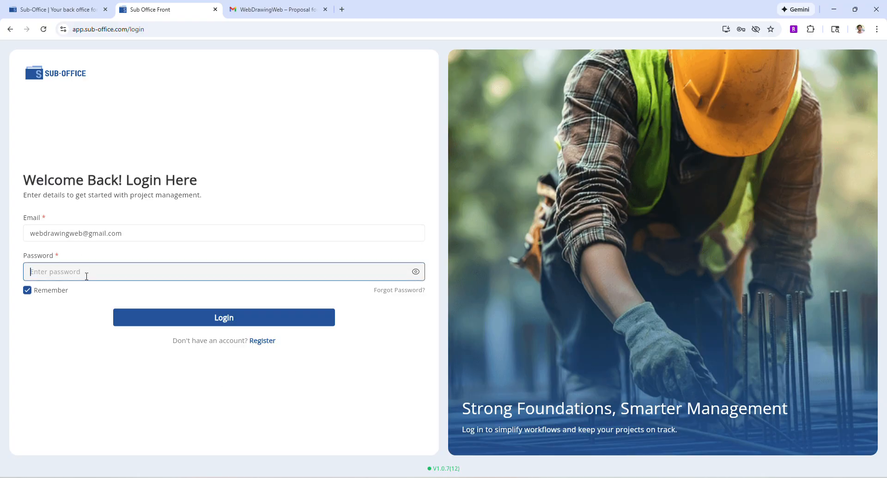
text(********)
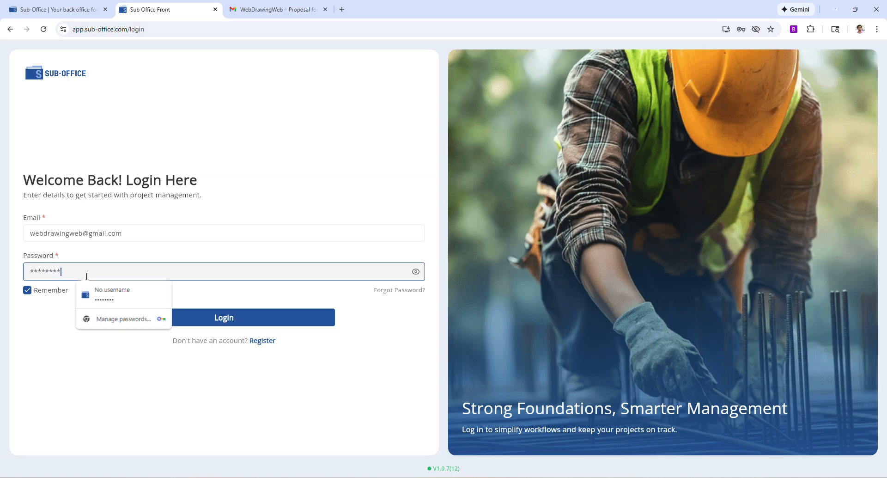
key(Return)
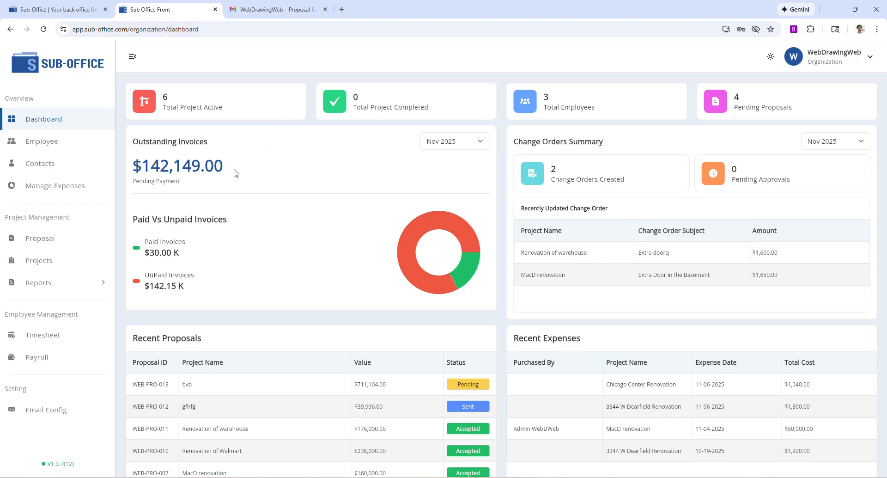
Step: Look over the dashboard, the My Account page and the email configuration page, and return to the dashboard
scroll(231, 178, down, 1)
scroll(388, 307, up, 1)
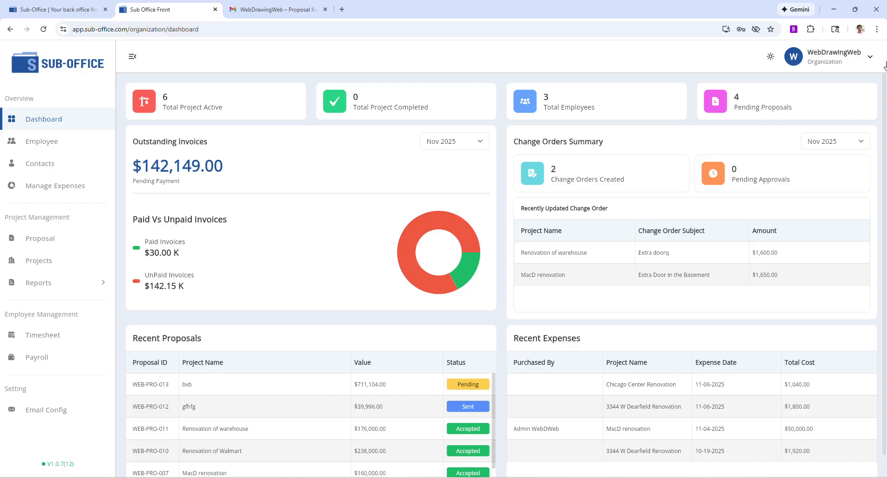
click(858, 57)
click(827, 83)
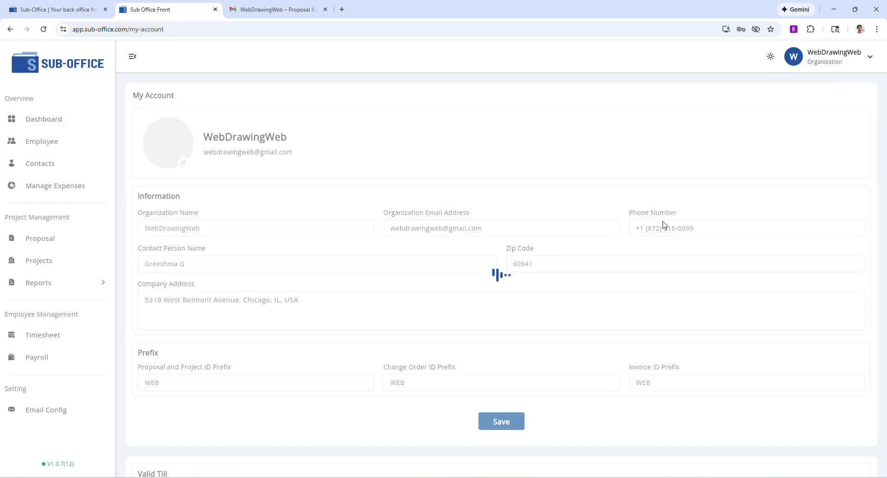
scroll(547, 241, down, 5)
click(31, 415)
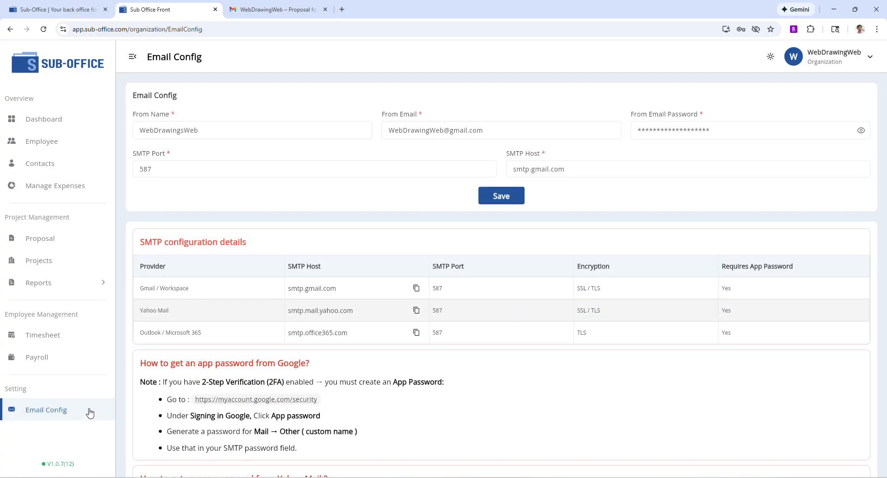
click(49, 120)
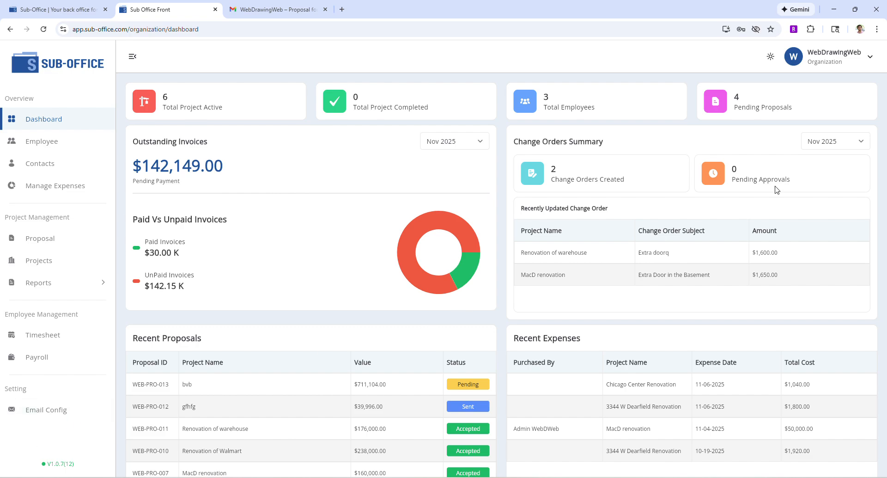
Step: Review the organization's ID prefixes, validity periods and terms and conditions in My Account, and return to the dashboard
click(842, 65)
click(816, 93)
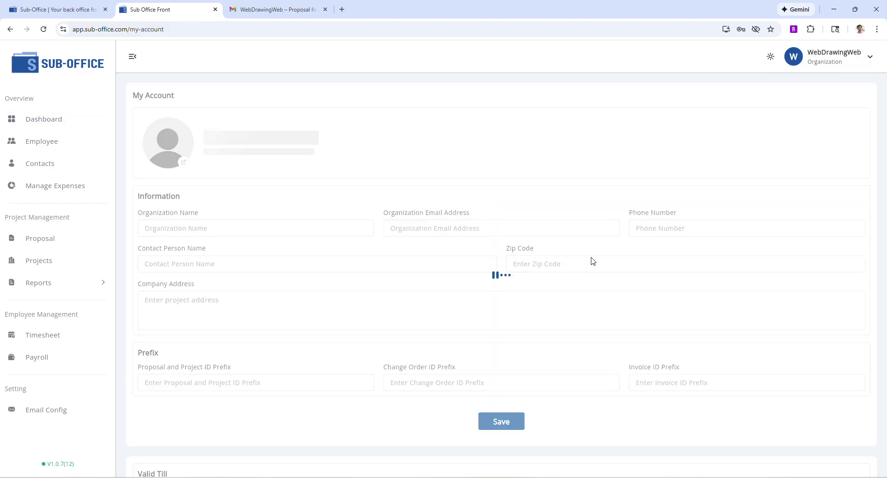
scroll(467, 296, down, 3)
scroll(185, 259, down, 3)
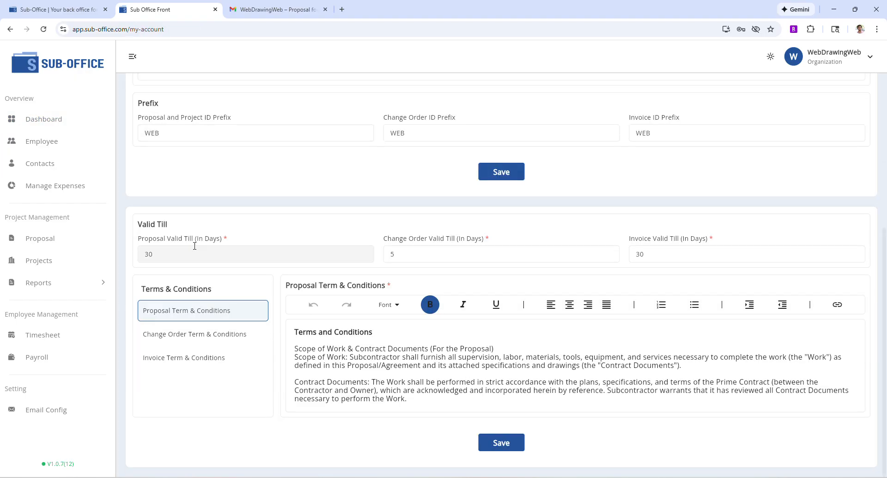
scroll(492, 361, up, 6)
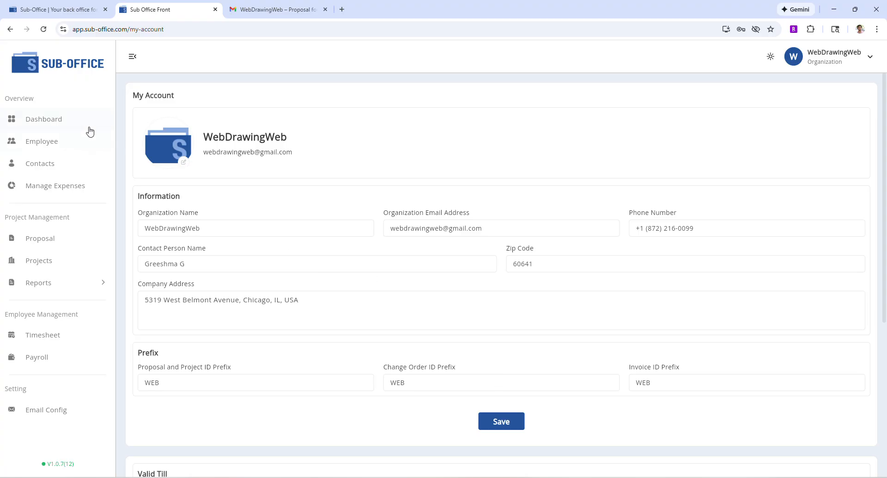
click(62, 115)
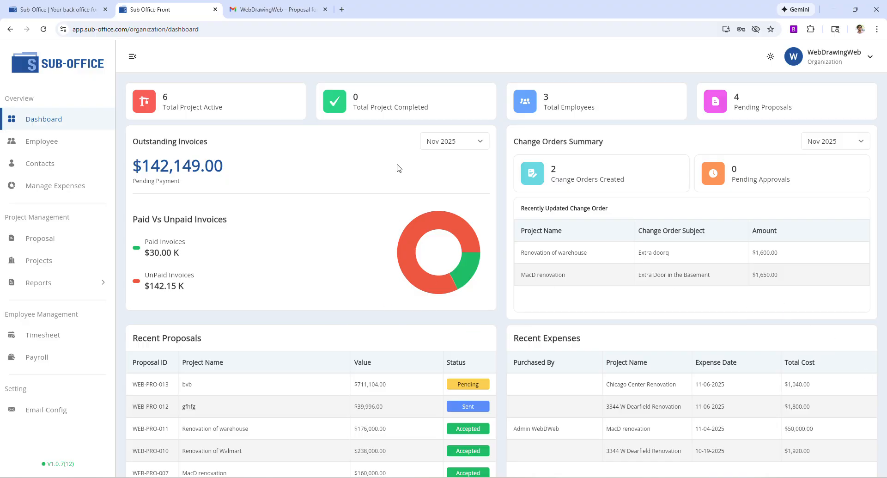
Step: Create a new proposal and choose the admin employee as the person who prepared it
click(49, 239)
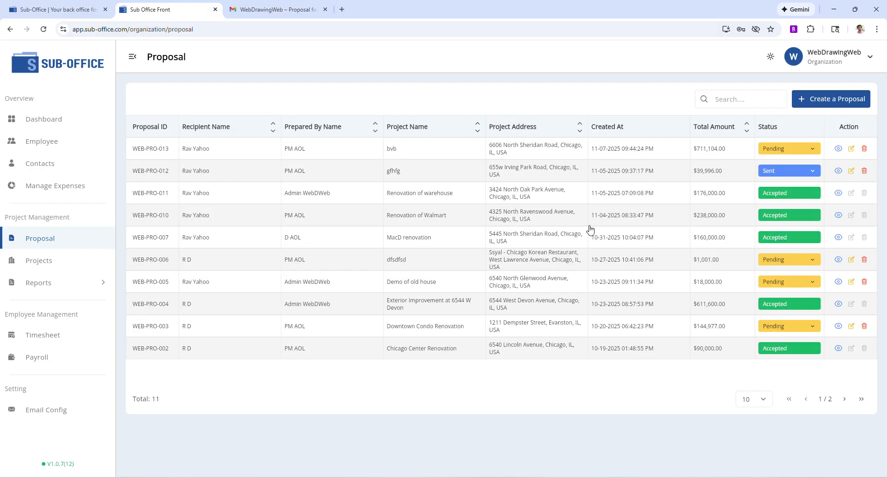
click(846, 98)
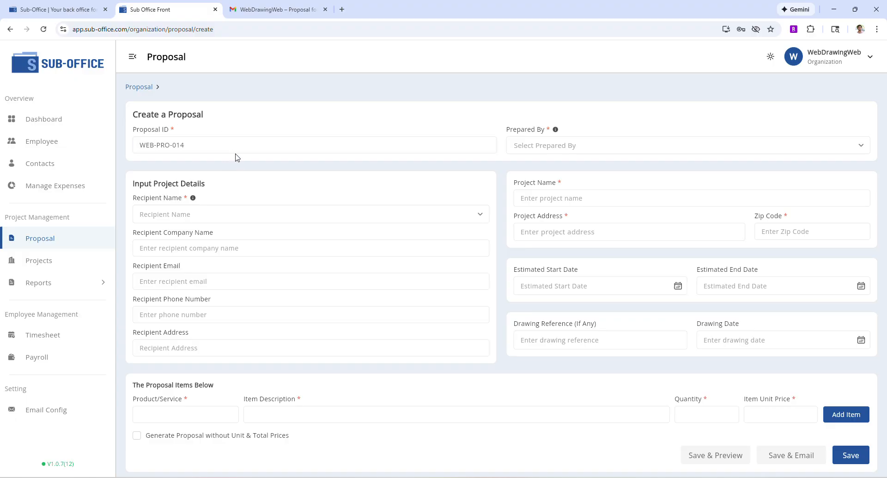
click(574, 146)
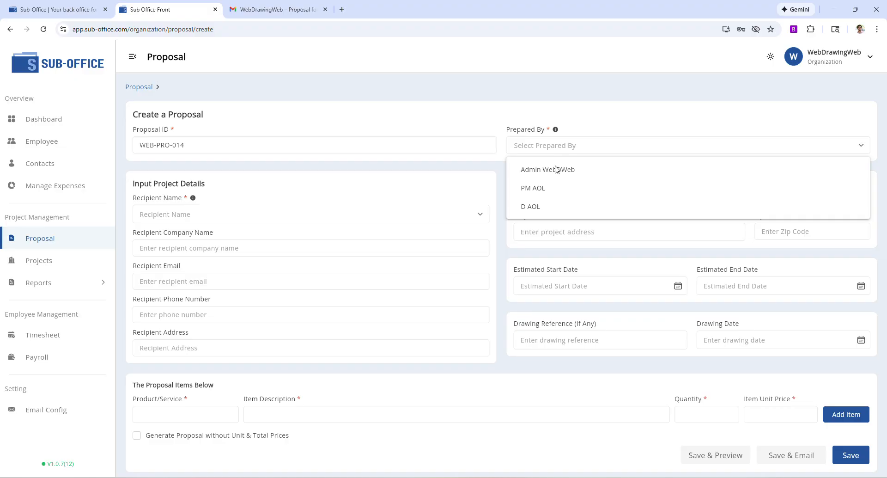
click(568, 172)
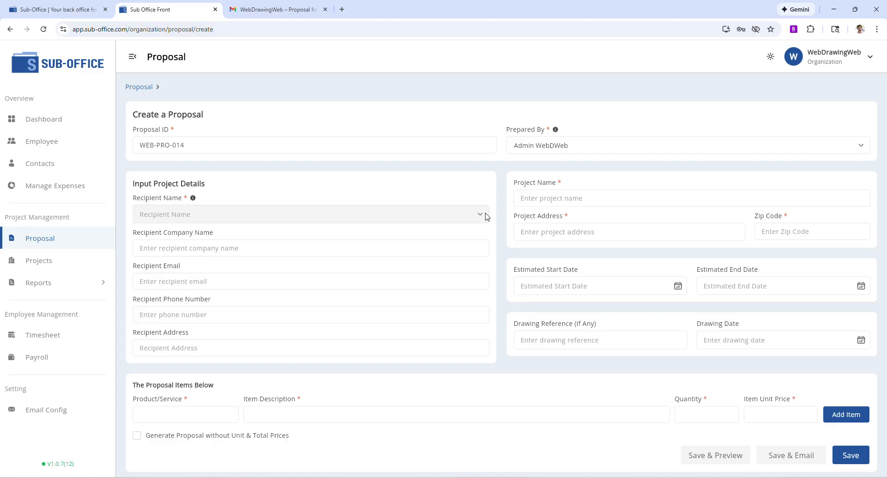
click(638, 147)
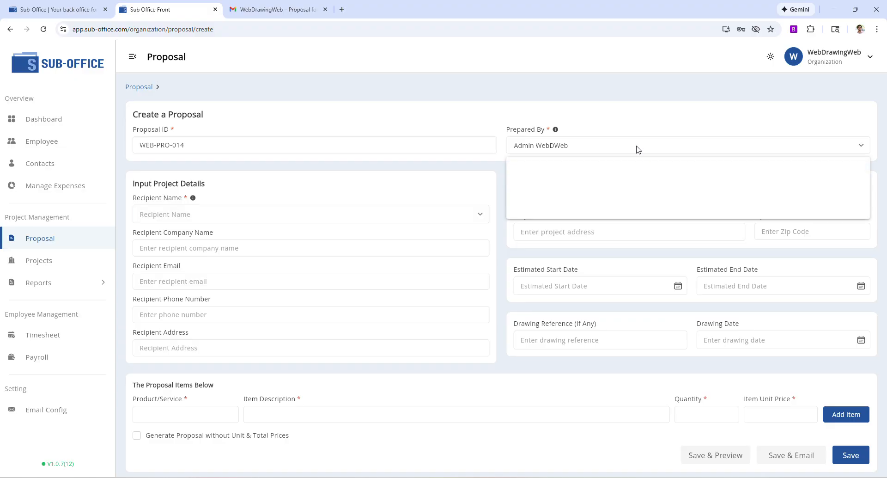
click(636, 147)
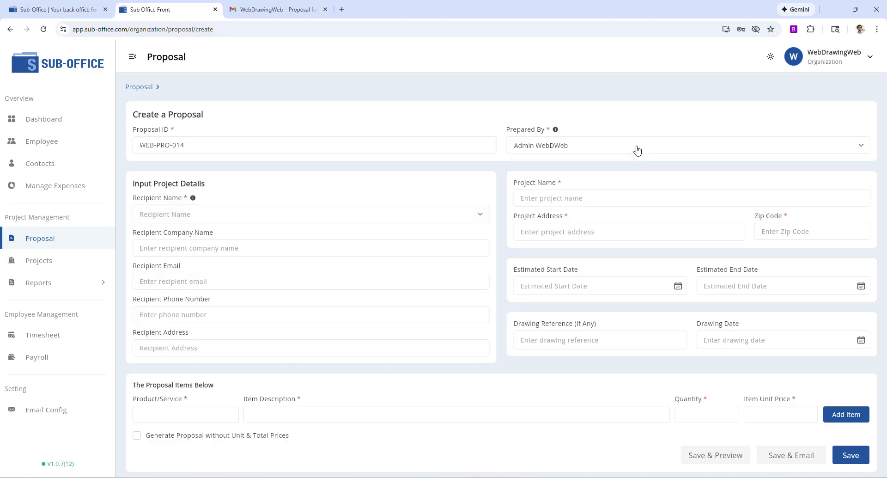
click(480, 215)
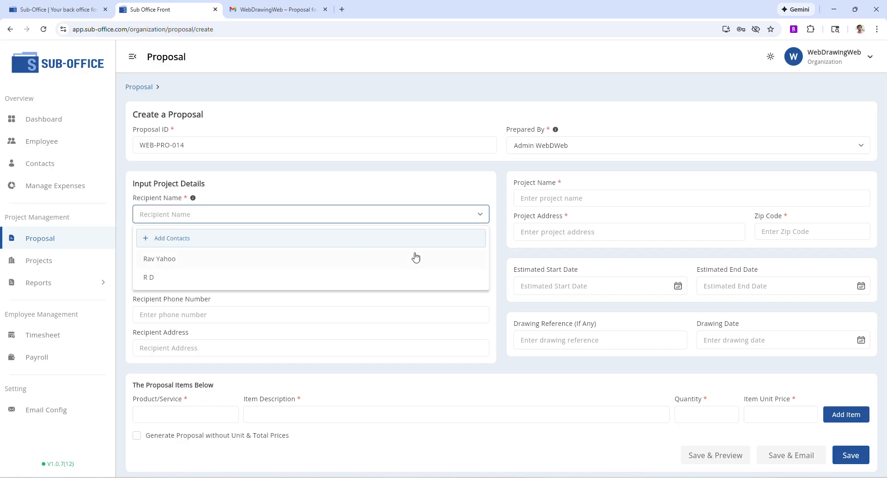
click(396, 264)
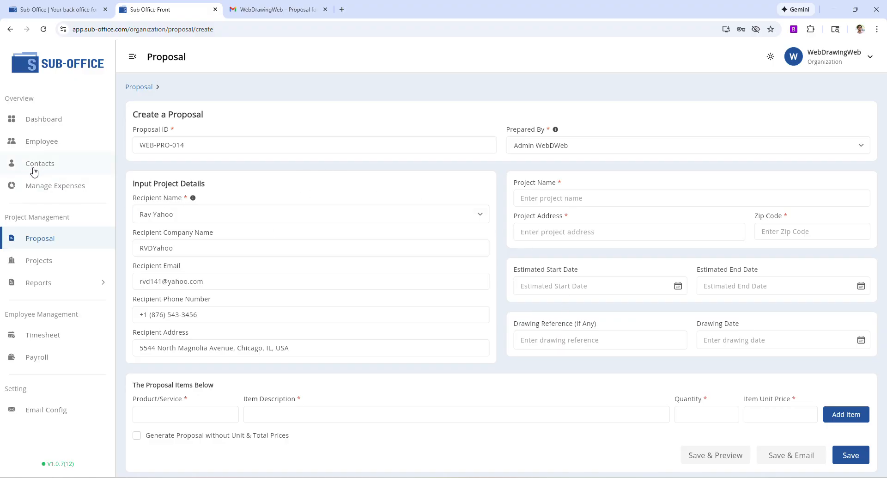
click(305, 214)
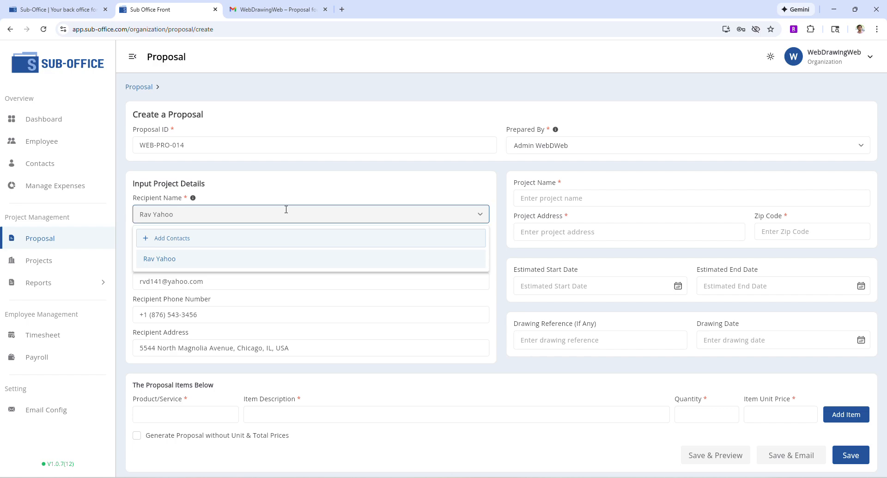
key(BackSpace)
key(BackSpace)
key(BackSpace)
key(BackSpace)
key(BackSpace)
key(BackSpace)
key(BackSpace)
key(BackSpace)
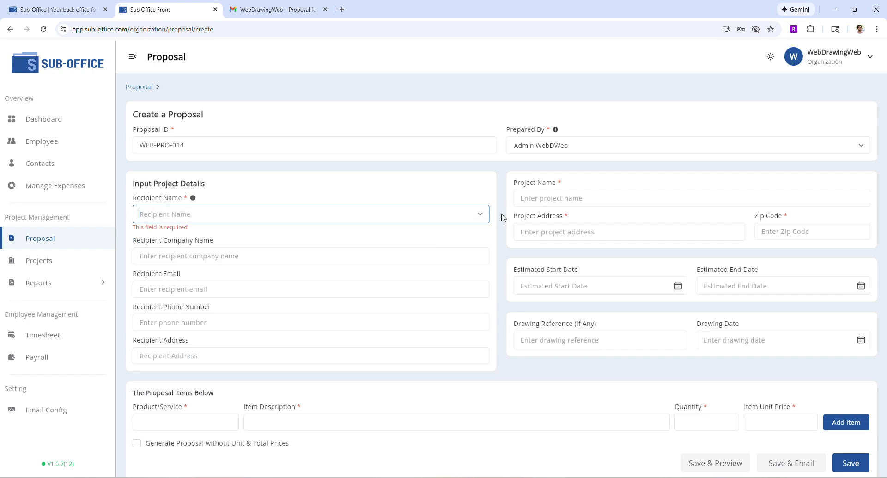
Step: Select the RVDYahoo contact as the proposal's recipient
click(483, 215)
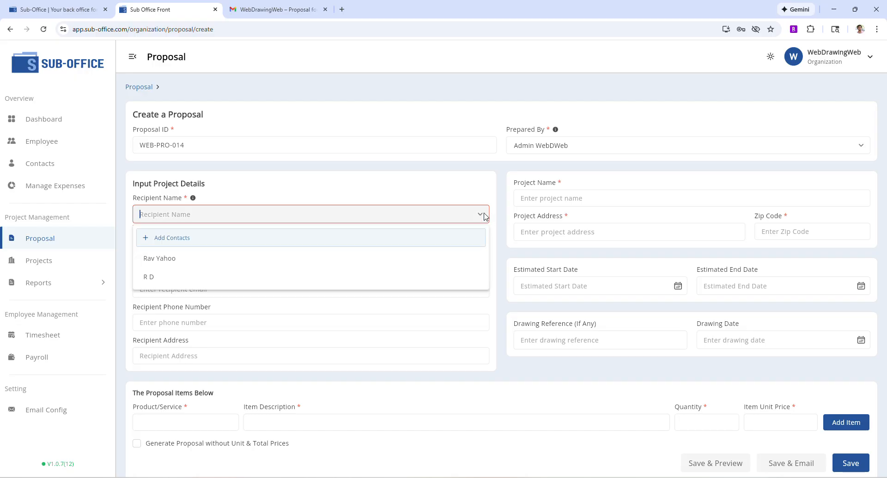
click(164, 262)
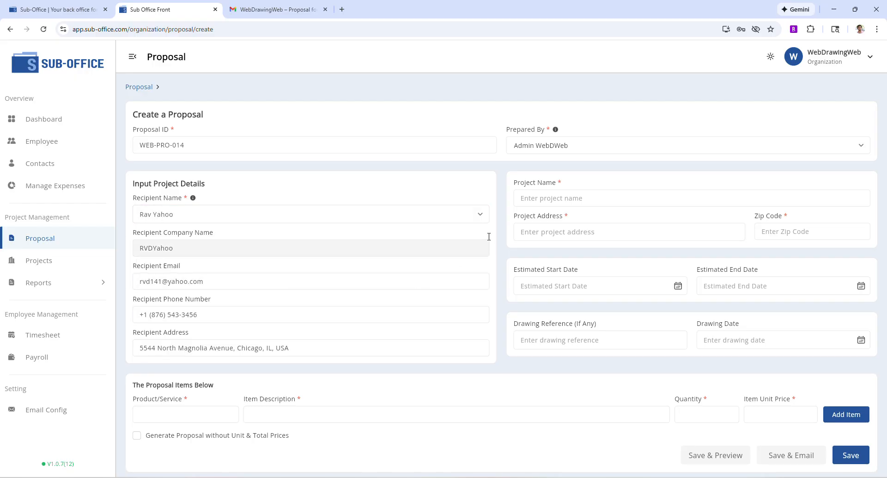
Step: Name the project Test and fill in the project address by choosing a suggested address
click(560, 197)
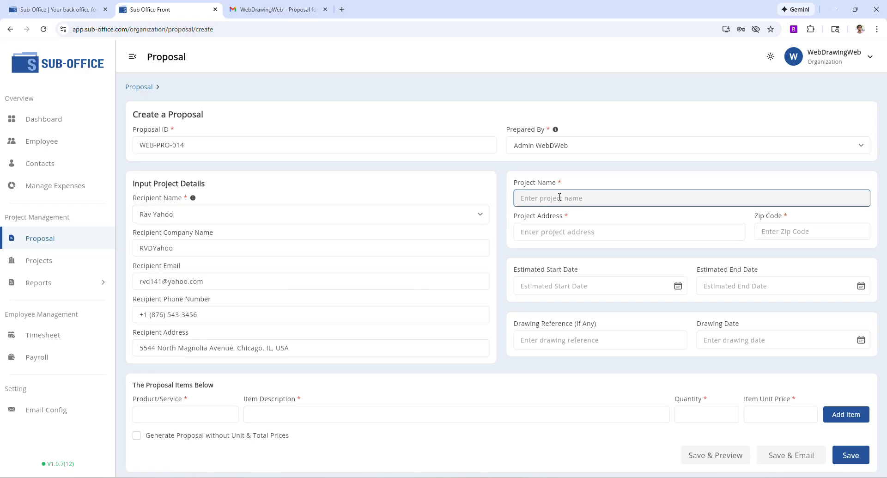
text(Test)
key(Tab)
text(54)
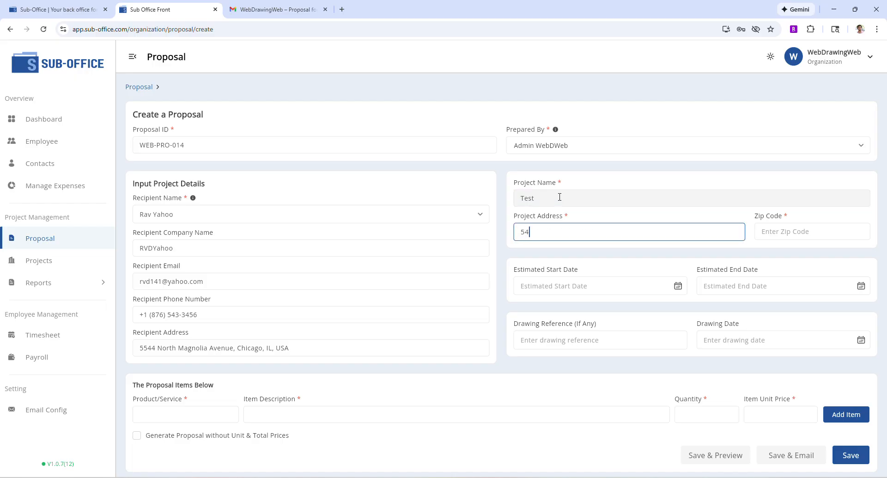
click(586, 253)
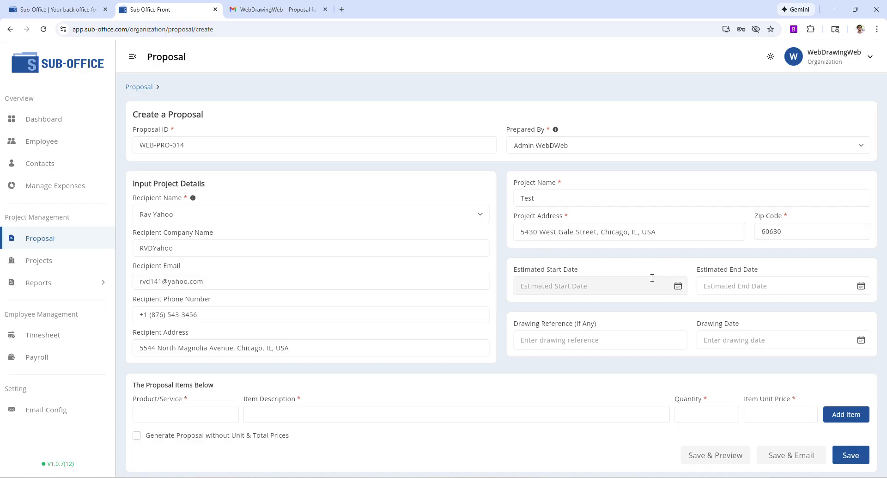
Step: Set the project's estimated start date to January 1, 2026
scroll(685, 285, down, 1)
click(678, 282)
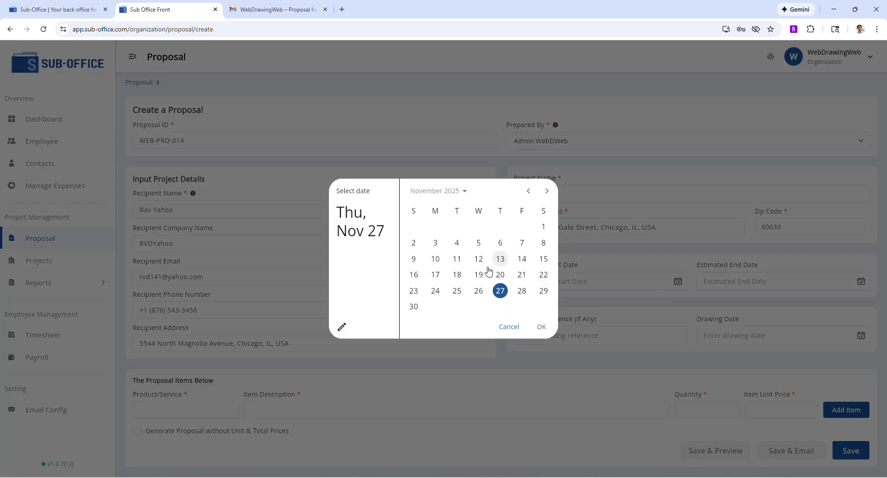
click(547, 191)
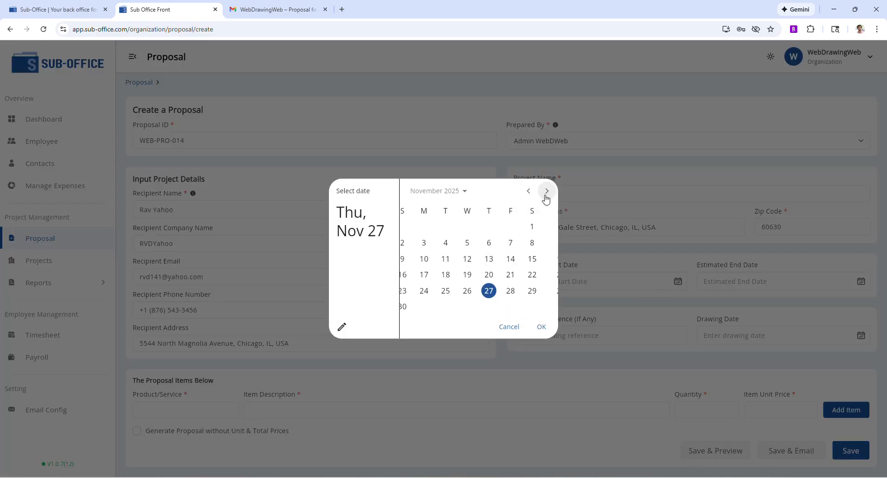
click(546, 191)
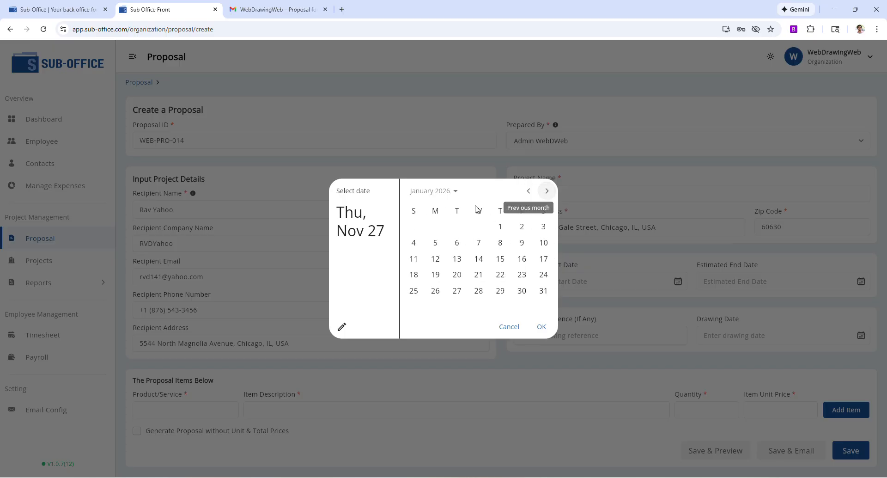
click(500, 226)
click(541, 326)
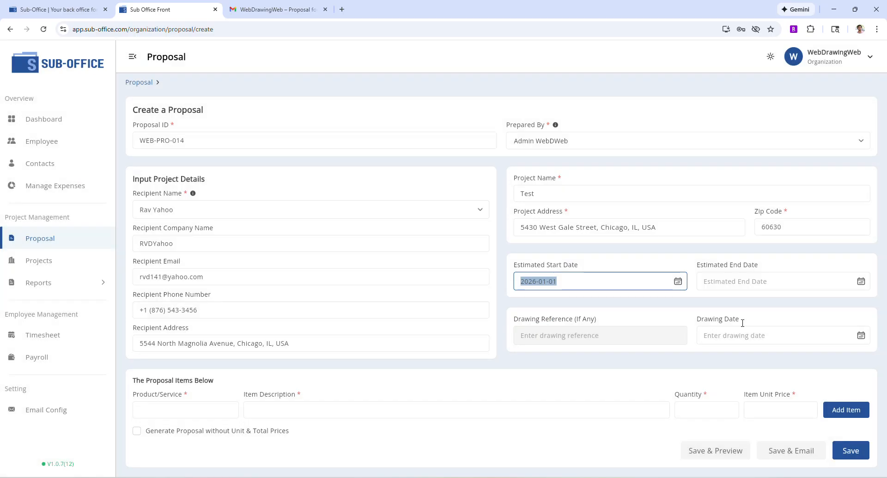
Step: Set the project's estimated end date to February 28, 2026
click(862, 281)
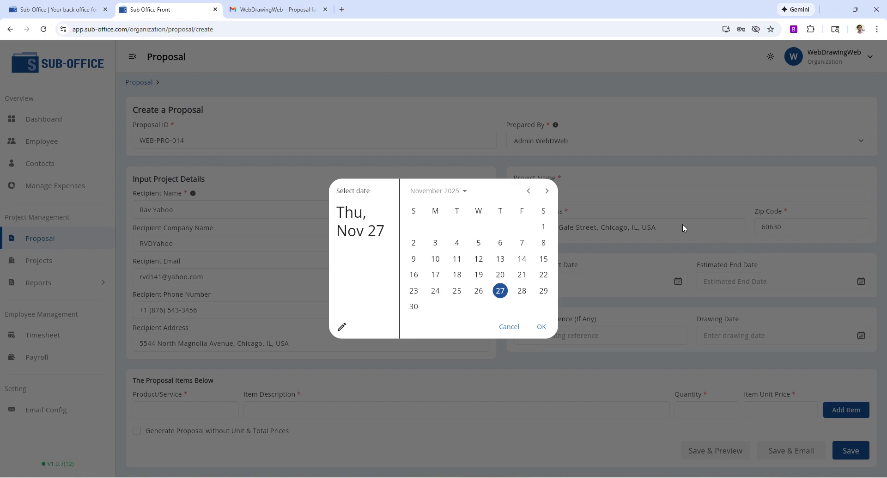
click(546, 191)
click(547, 191)
click(546, 191)
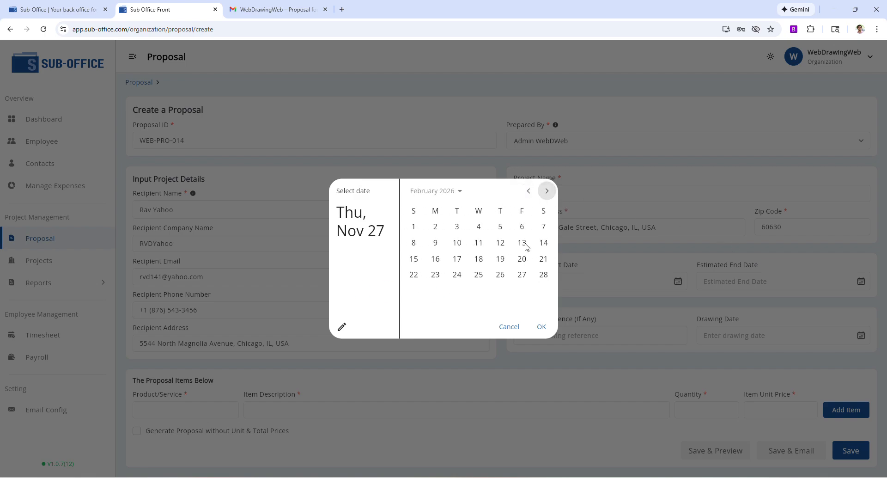
click(544, 275)
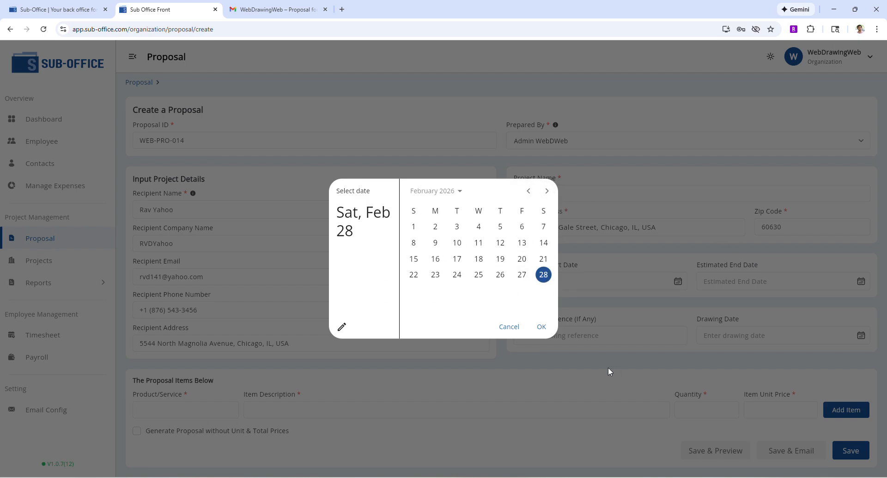
click(548, 332)
Step: Enter IFC as the drawing reference and set the drawing date to November 19, 2025
click(637, 334)
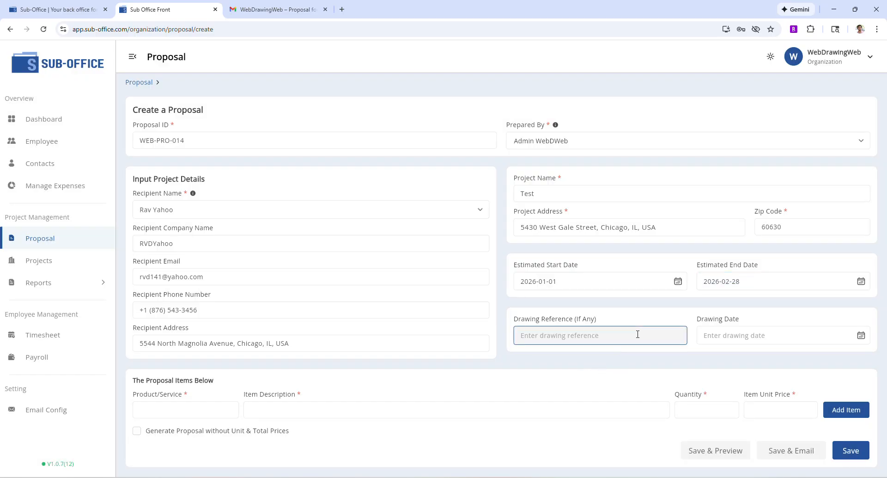
text(IFC)
key(Tab)
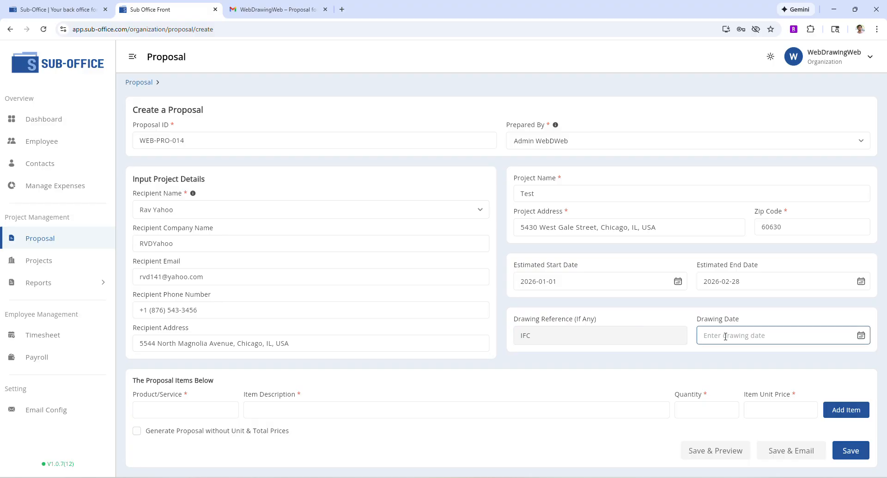
click(861, 335)
click(474, 278)
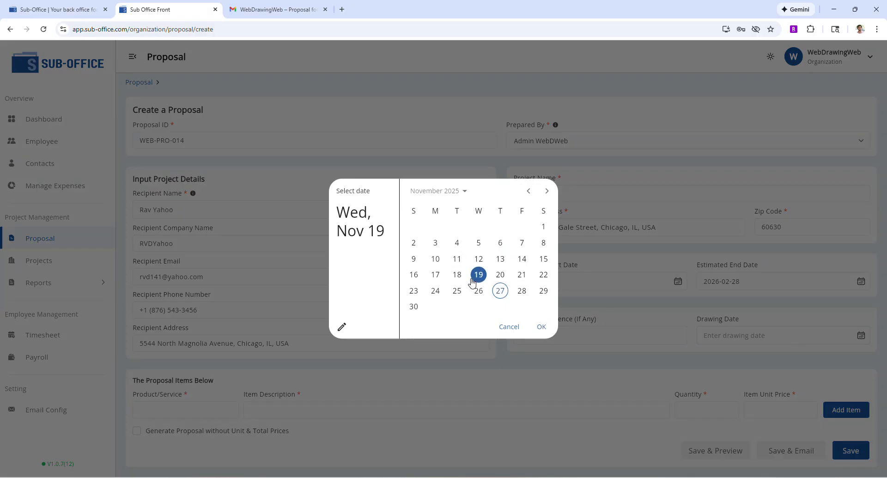
click(541, 326)
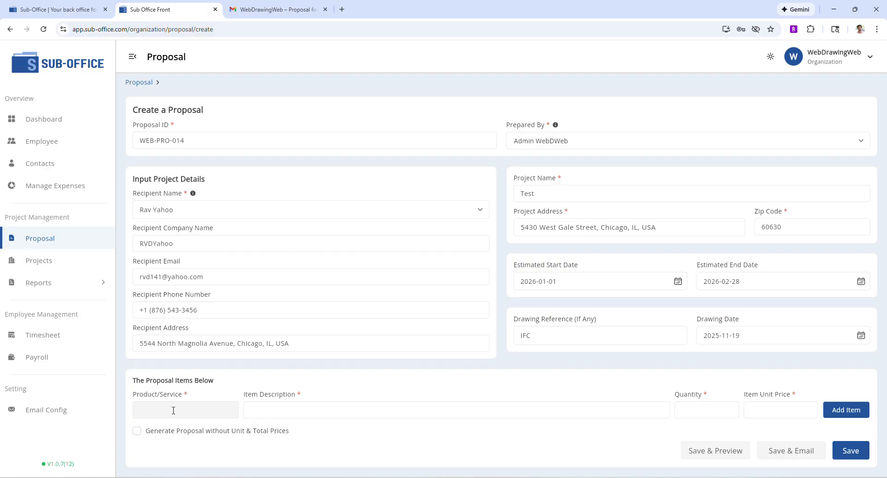
Step: Add a Material item to the proposal with description Project Material, quantity 1 and unit price $60,000
click(191, 412)
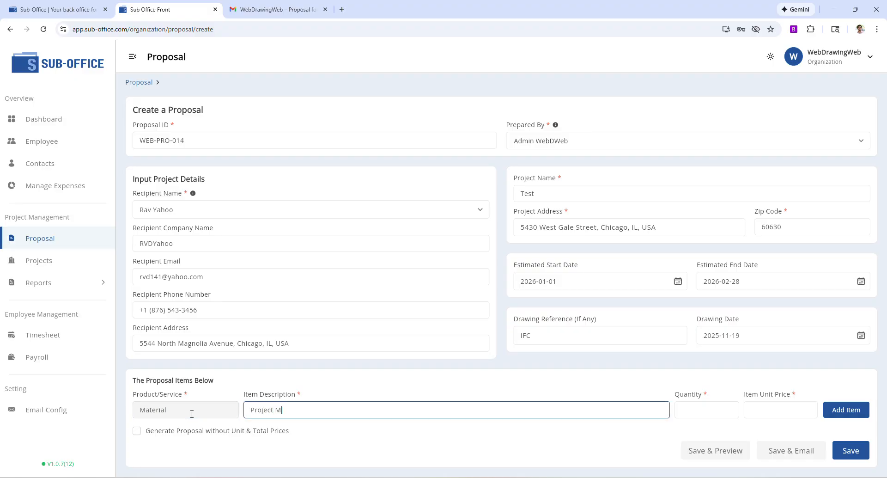
key(Tab)
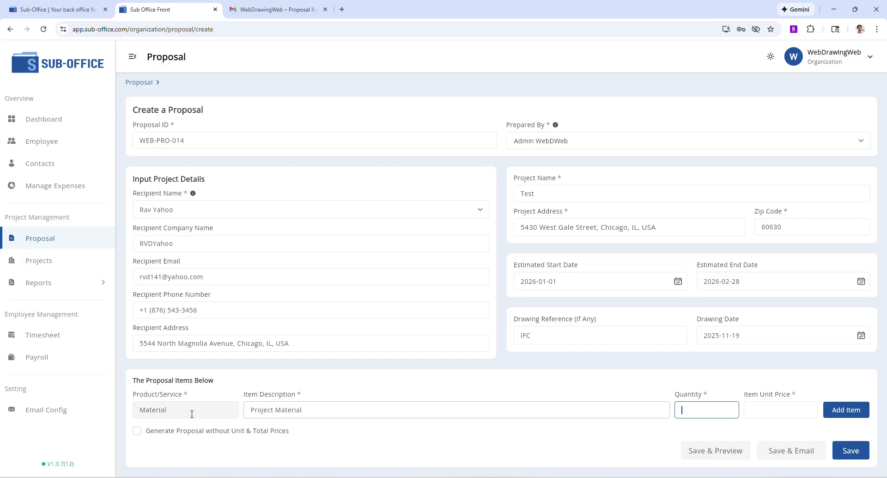
key(Tab)
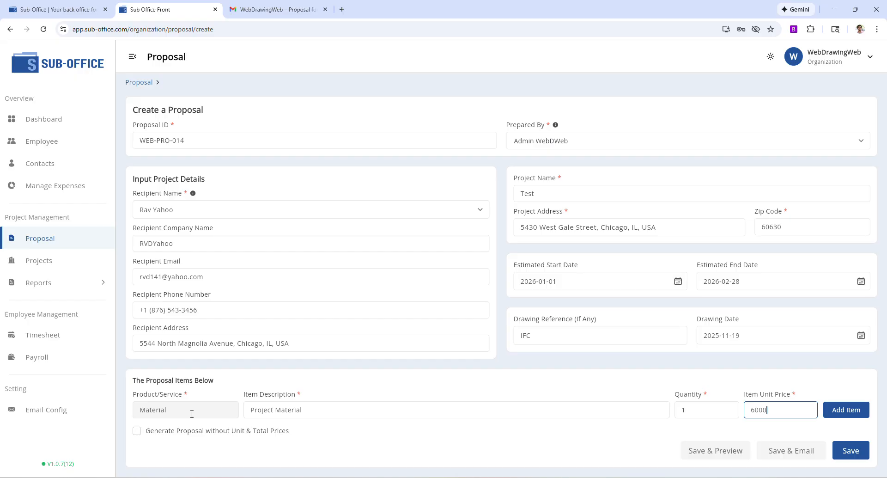
key(Tab)
key(Return)
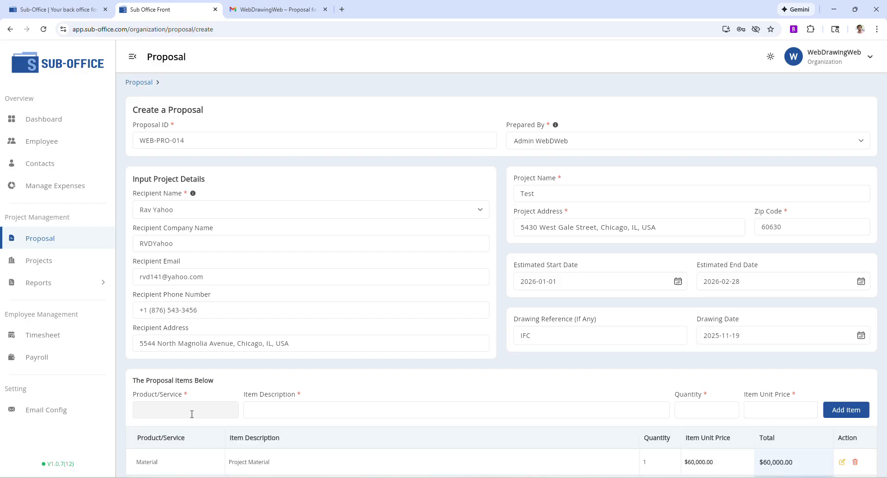
Step: Add a Labor for Level 1 item described as "Labor costsdfjdsfsdfn" with quantity 6 and unit price $60,000
scroll(191, 412, down, 2)
click(193, 303)
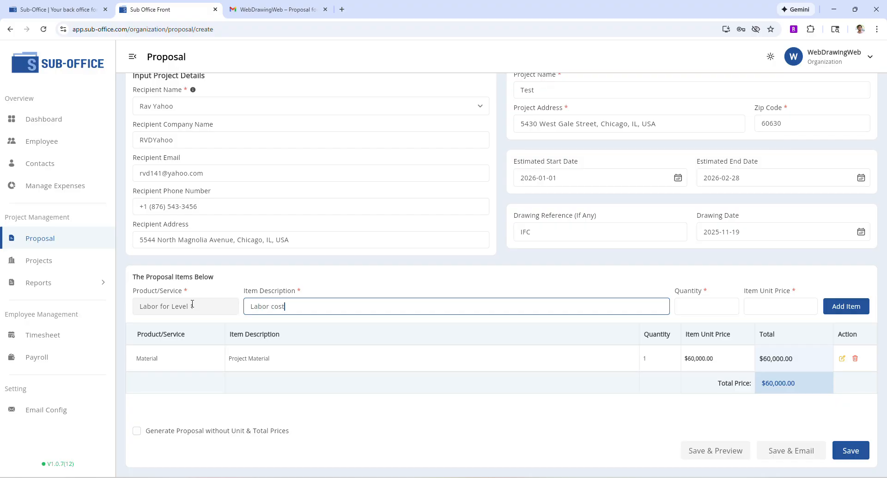
text(sdfjdsfsdfn)
key(Tab)
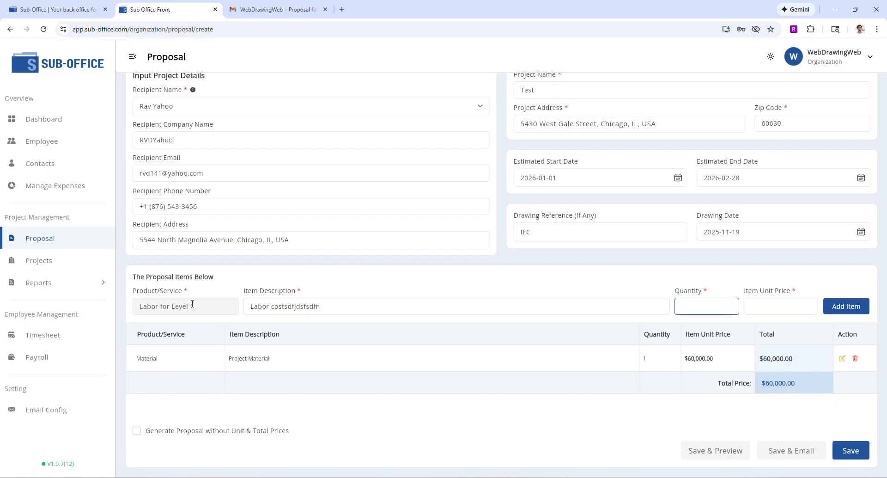
text(6)
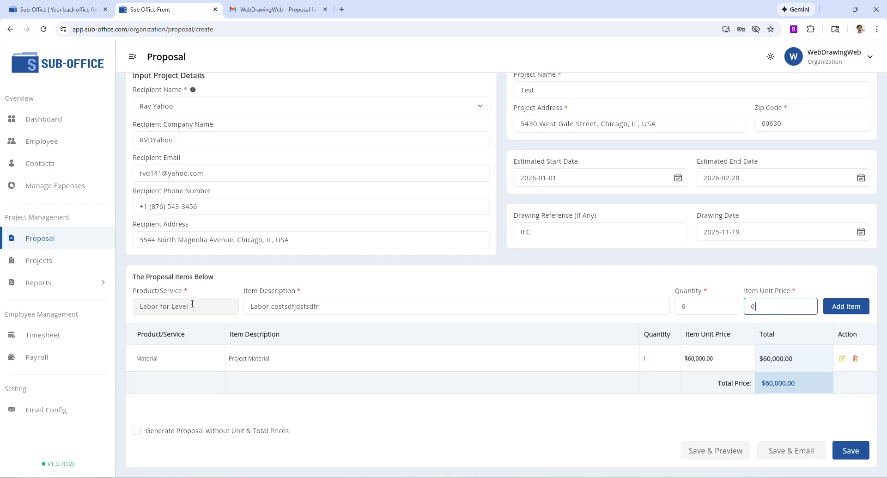
text(0,00)
text(0000)
key(Return)
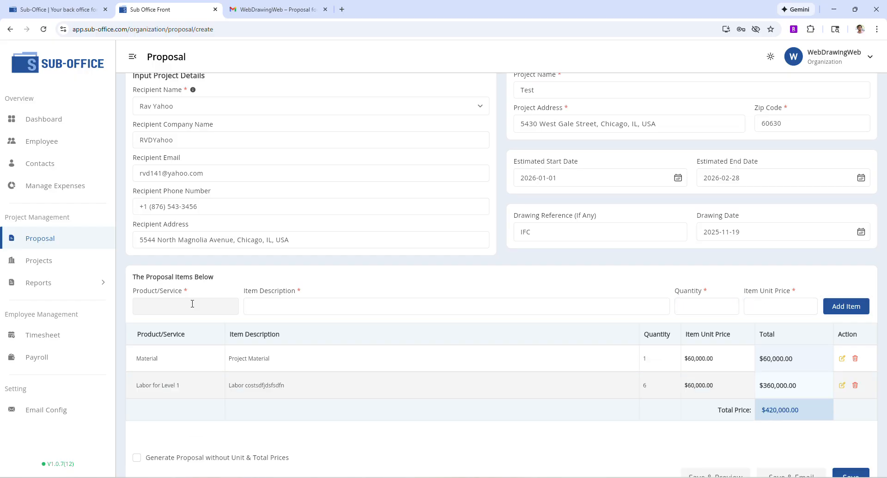
Step: Save the proposal with a preview and review its PDF from the project details to the terms and conditions
scroll(653, 384, down, 1)
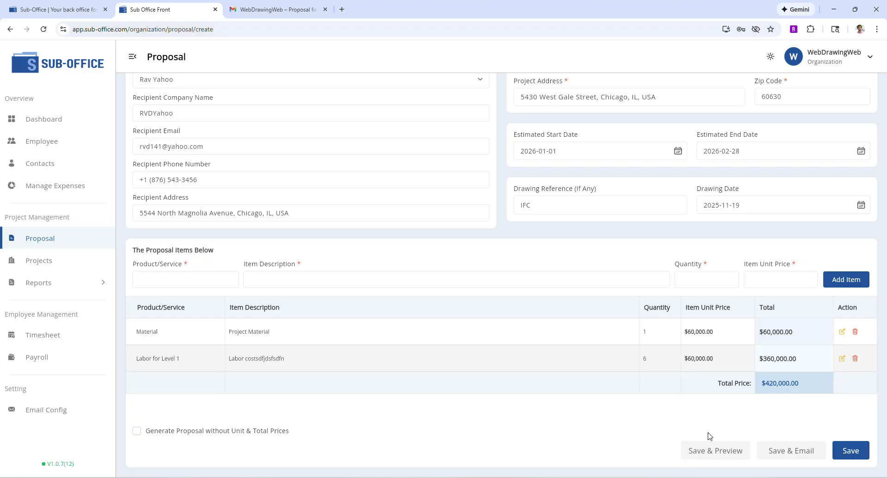
click(711, 448)
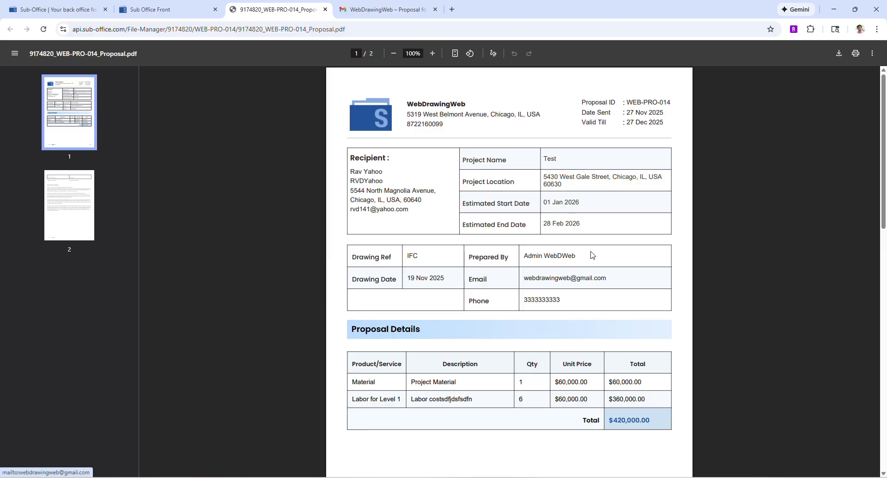
scroll(511, 303, down, 3)
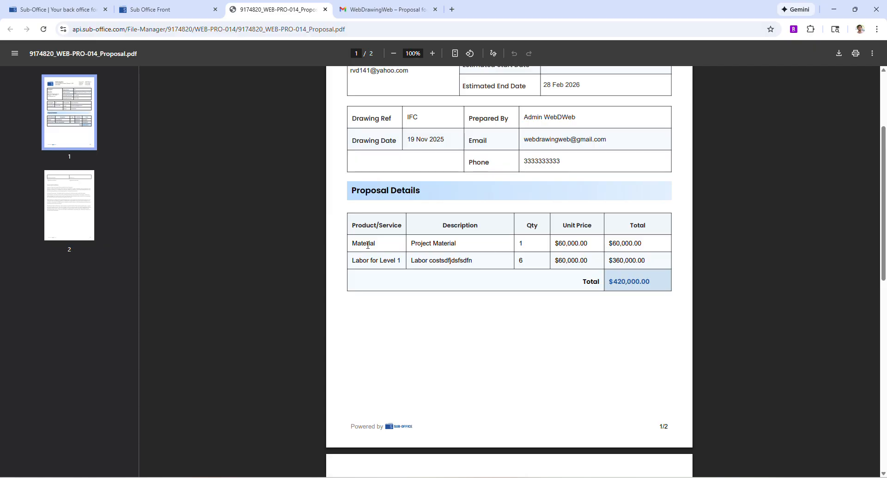
scroll(477, 300, down, 9)
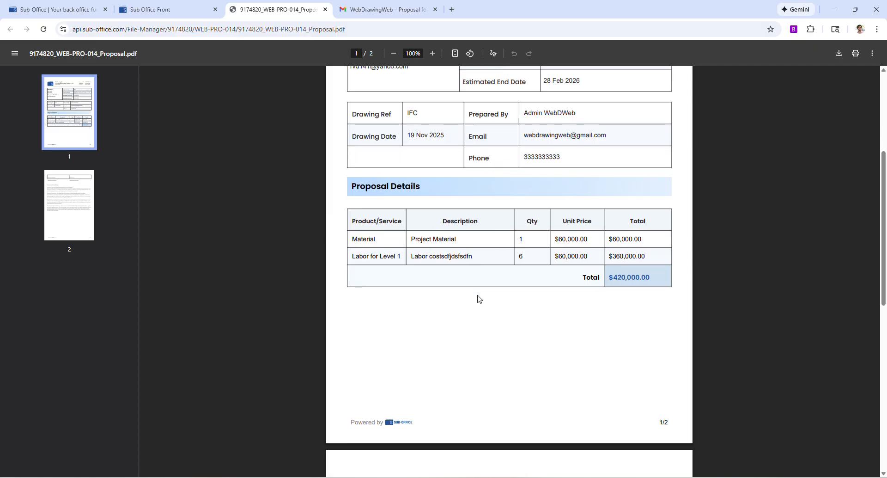
scroll(392, 243, up, 3)
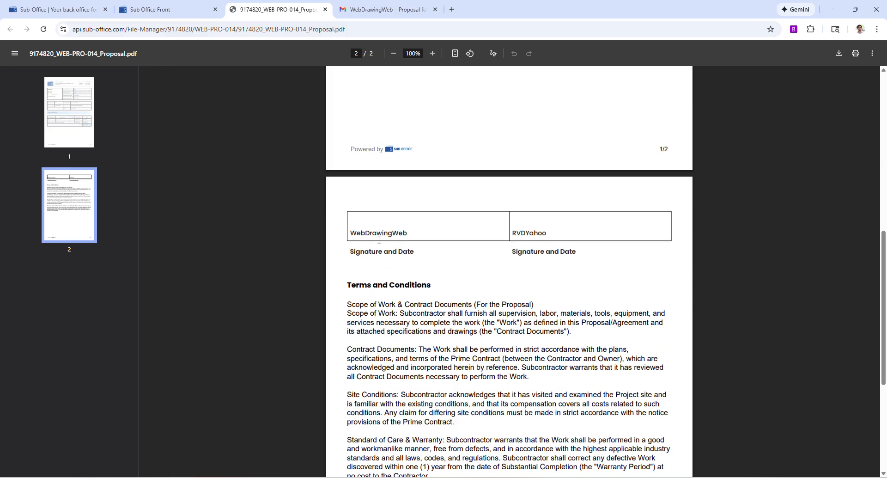
scroll(399, 301, down, 3)
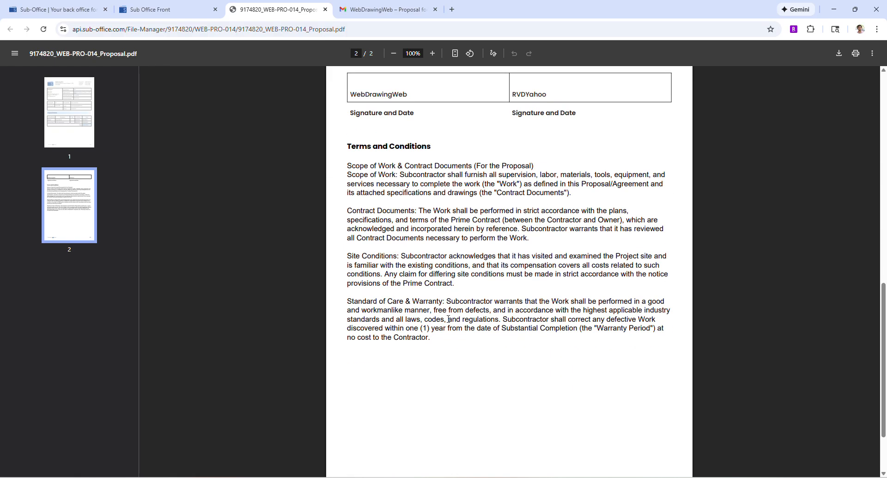
scroll(456, 323, up, 15)
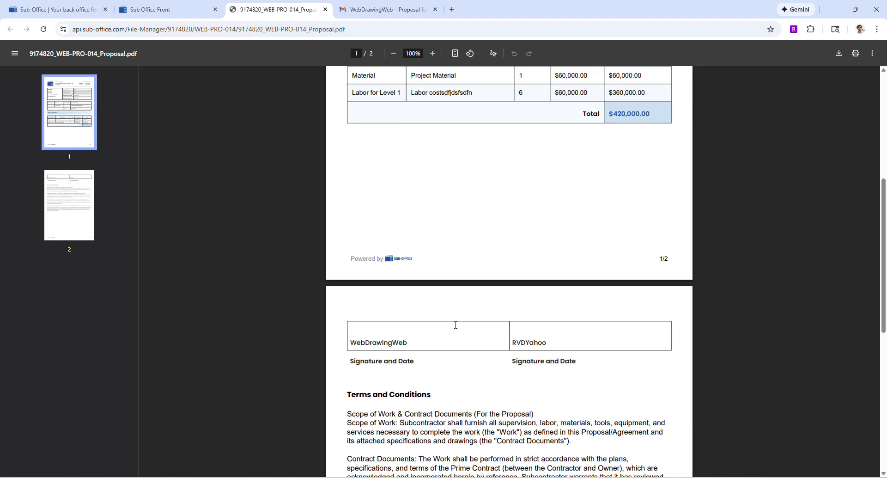
Step: Return to Sub-Office, reopen the Test proposal for editing and update it with an email preview
click(148, 6)
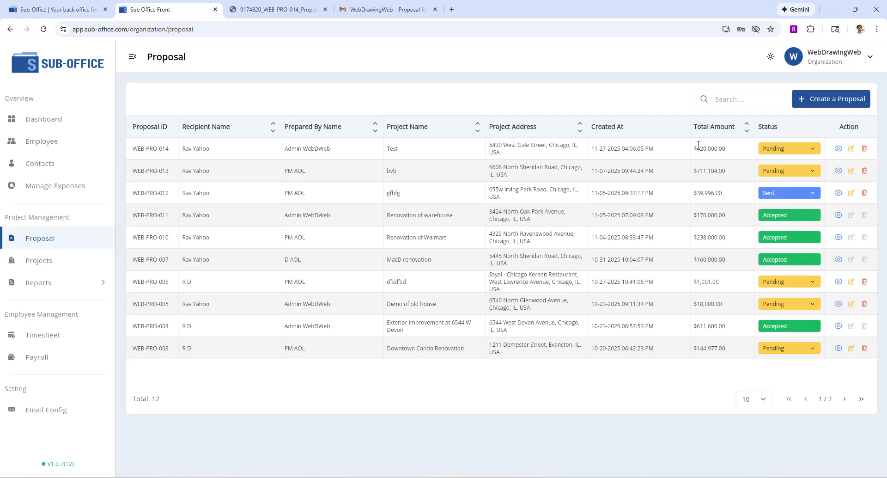
click(200, 148)
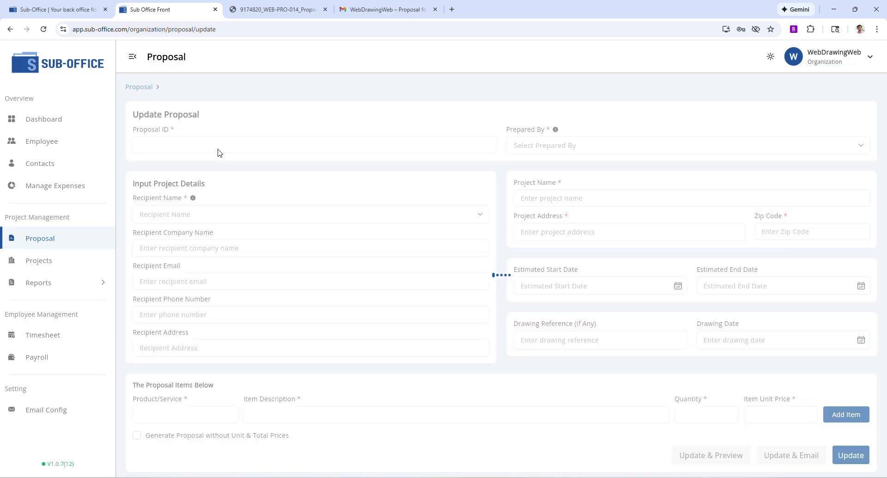
scroll(517, 236, down, 3)
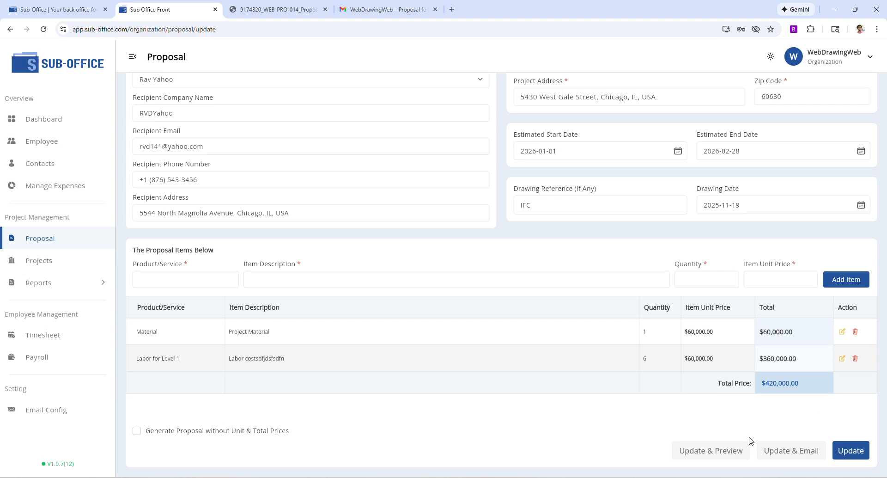
click(784, 450)
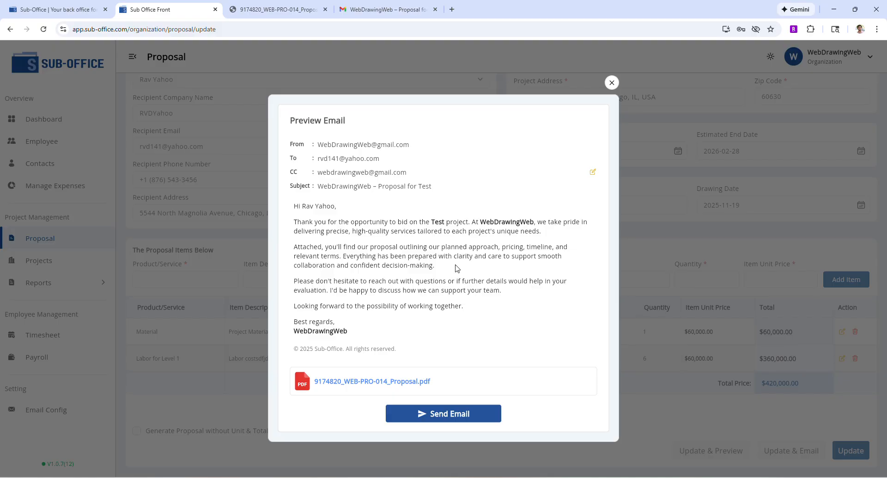
Step: Inspect the editor for the email's CC recipients and close it without changing the addresses
click(592, 173)
drag(469, 260, 345, 260)
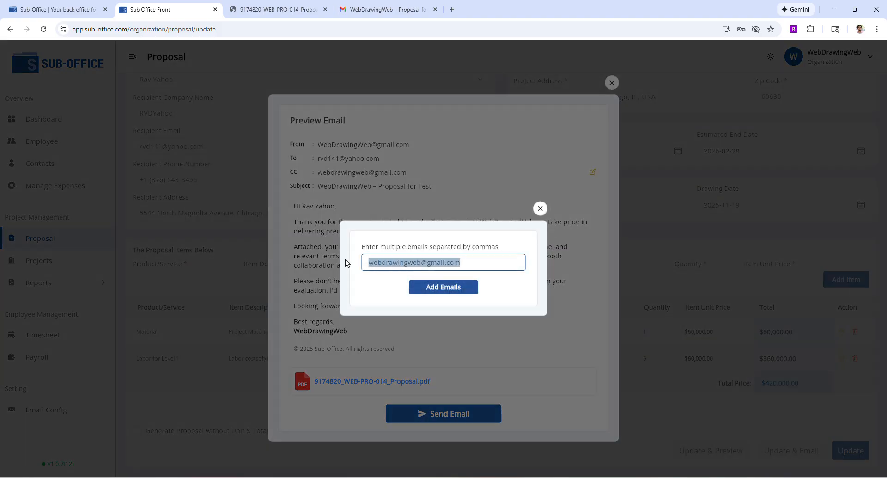
click(541, 209)
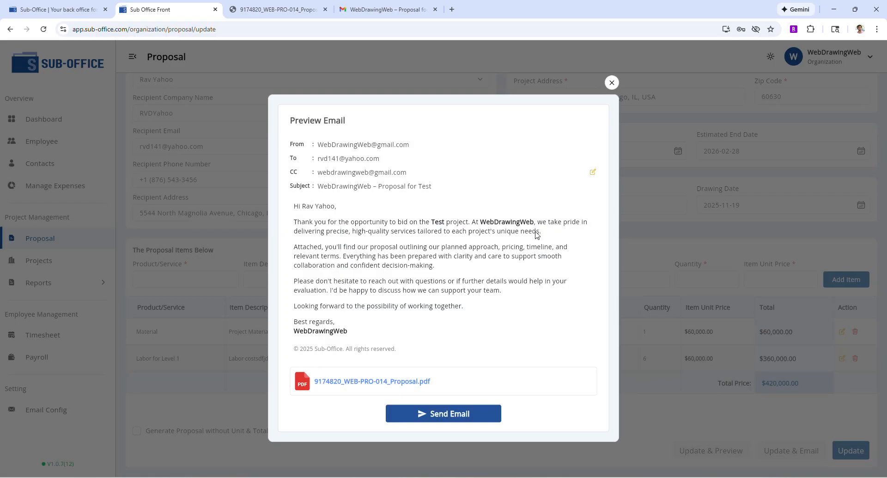
click(592, 172)
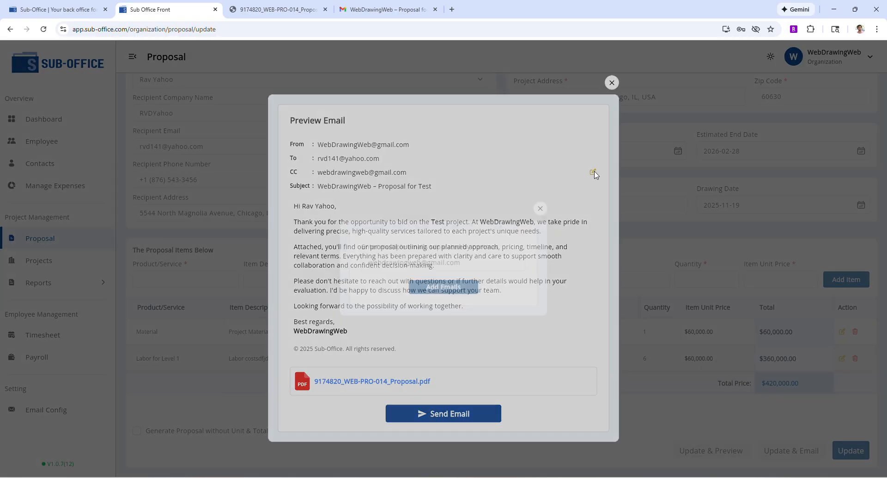
click(539, 208)
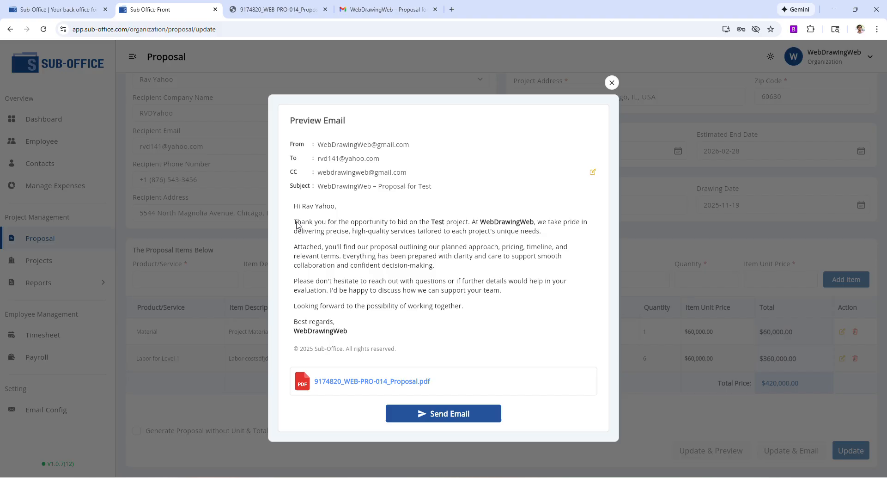
Step: Check the proposal PDF attached to the email and close it to return to the email preview
click(384, 387)
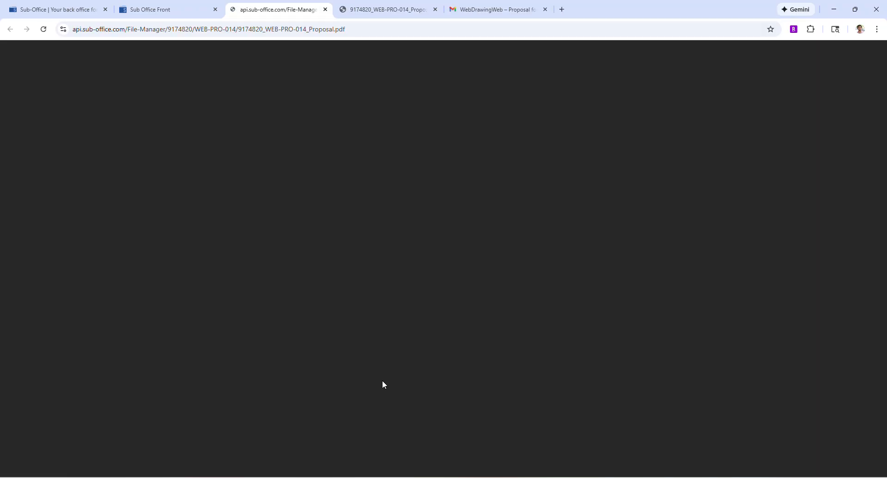
scroll(358, 240, down, 8)
scroll(358, 241, up, 12)
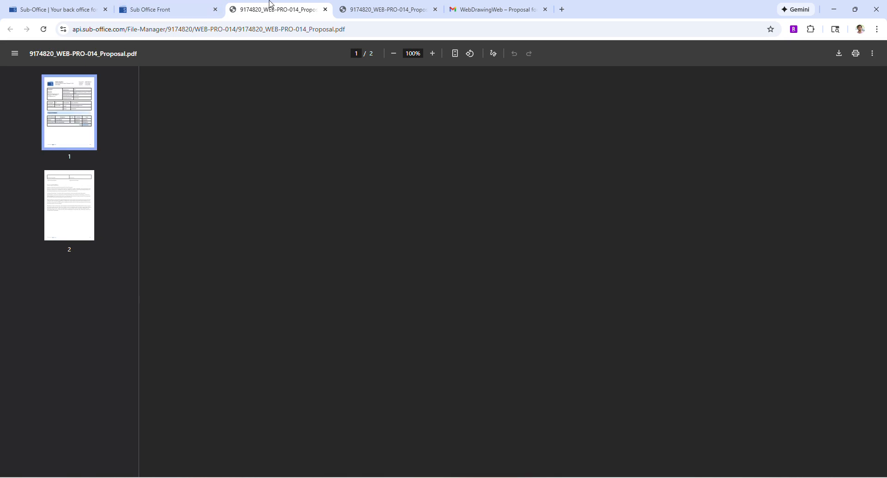
middle_click(270, 7)
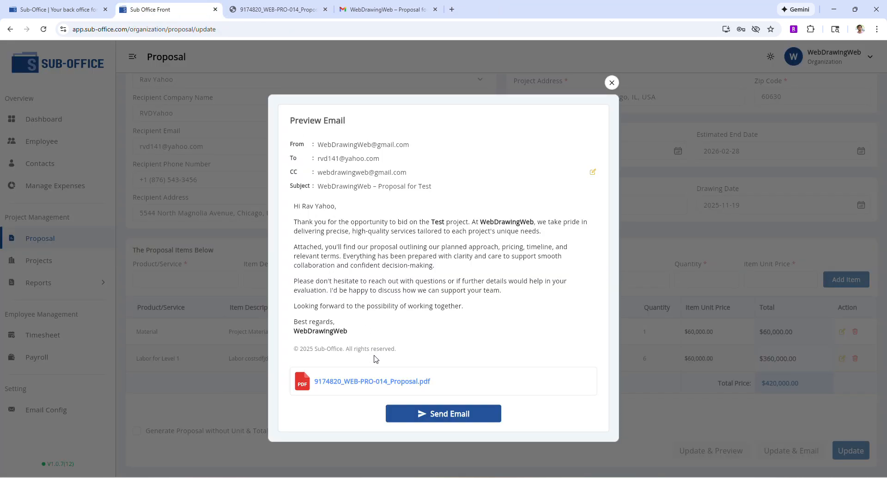
Step: Send the proposal email to the recipient and switch to Gmail to view the sent message
click(443, 416)
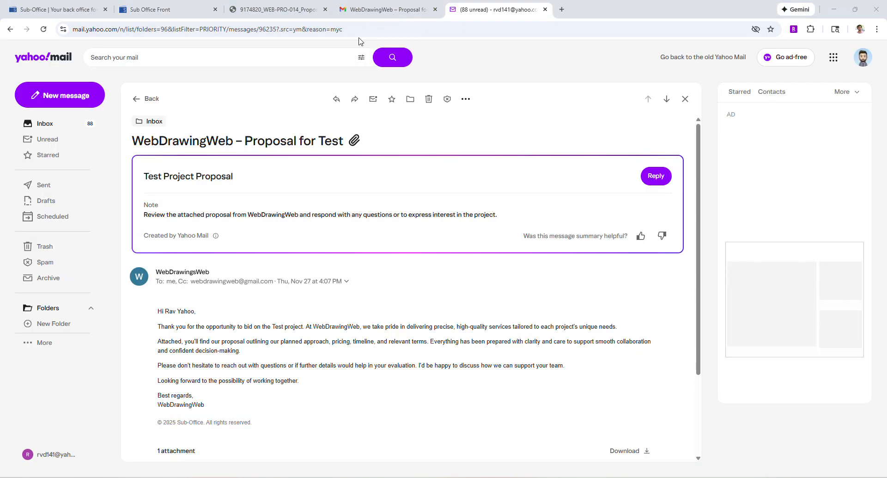
click(365, 9)
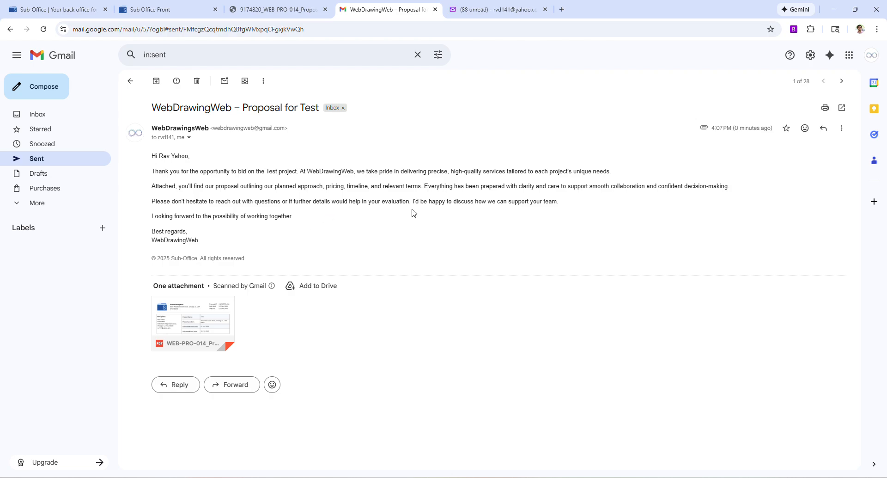
Step: Open the proposal email from Gmail's sent messages and switch to Yahoo Mail to view the recipient's copy
click(35, 159)
click(434, 141)
click(531, 8)
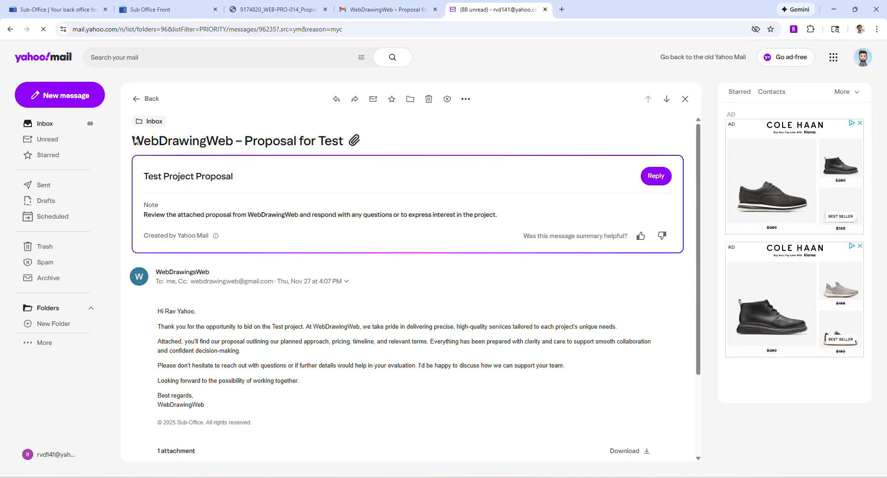
Step: Review the received Test proposal email and preview its attached PDF, WEB-PRO-014_Proposal.pdf
drag(135, 141, 366, 192)
click(323, 330)
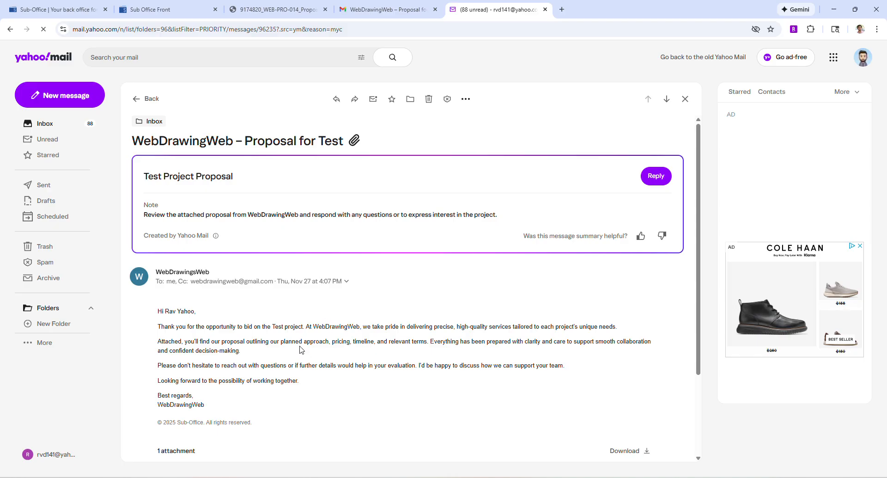
scroll(158, 317, down, 2)
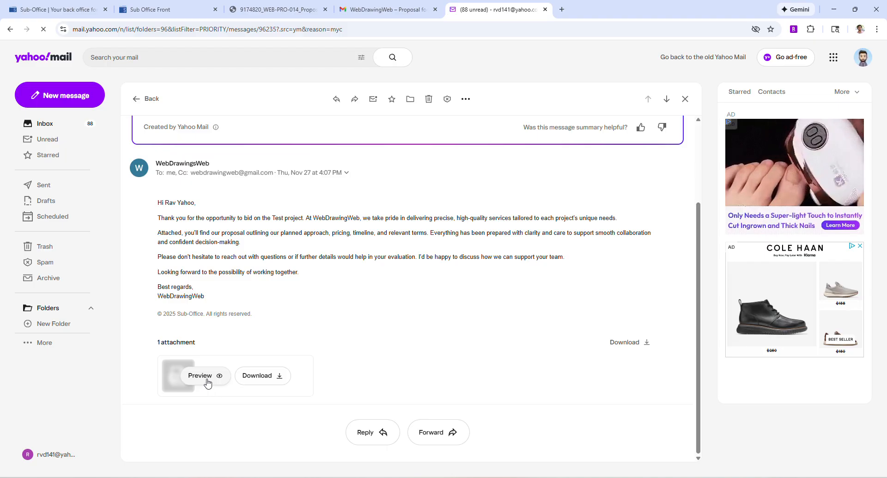
click(207, 383)
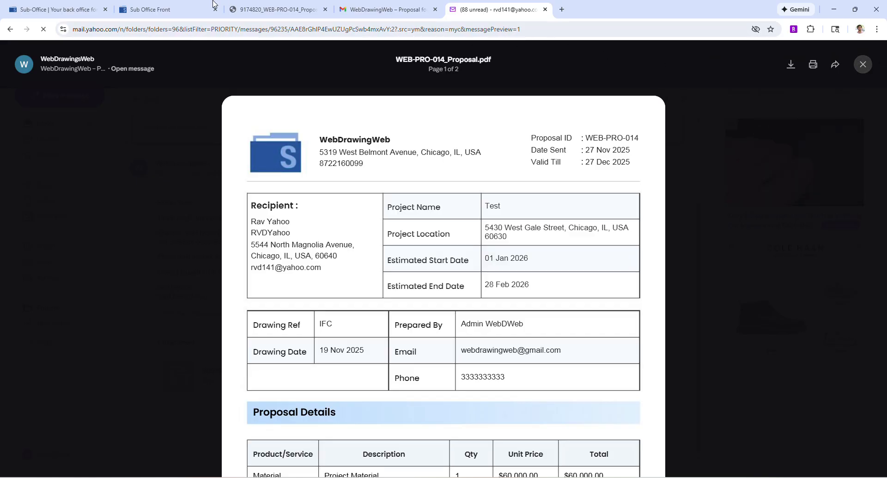
Step: Return to Sub-Office and inspect the status options of proposal WEB-PRO-013 without choosing one
click(175, 10)
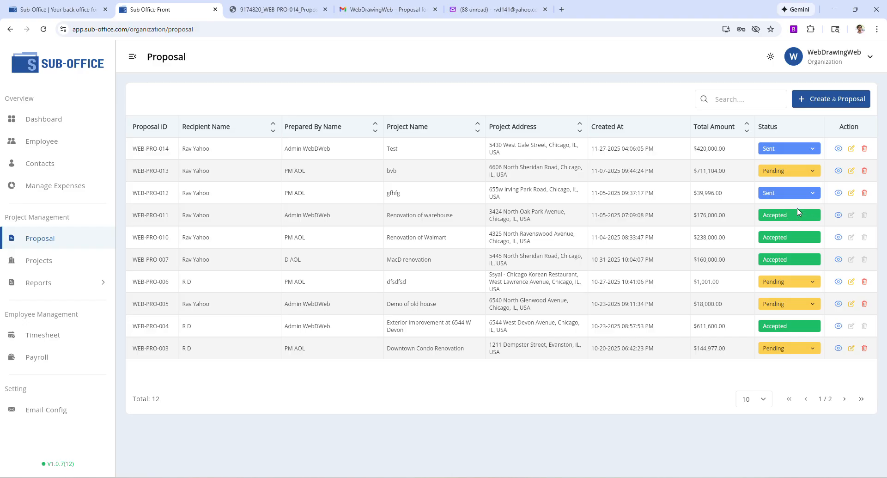
click(774, 173)
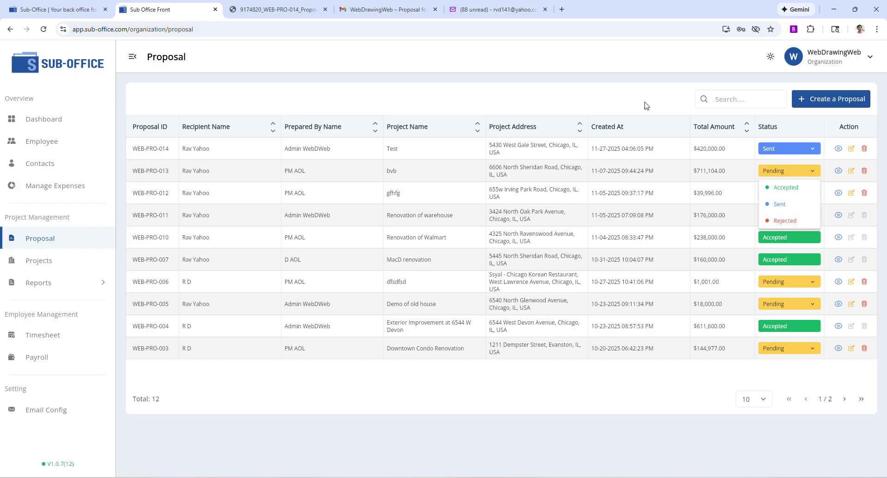
click(607, 102)
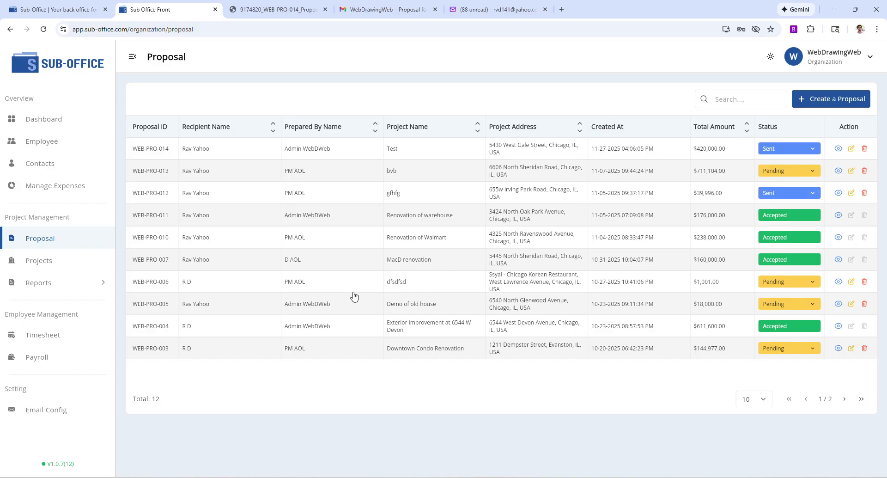